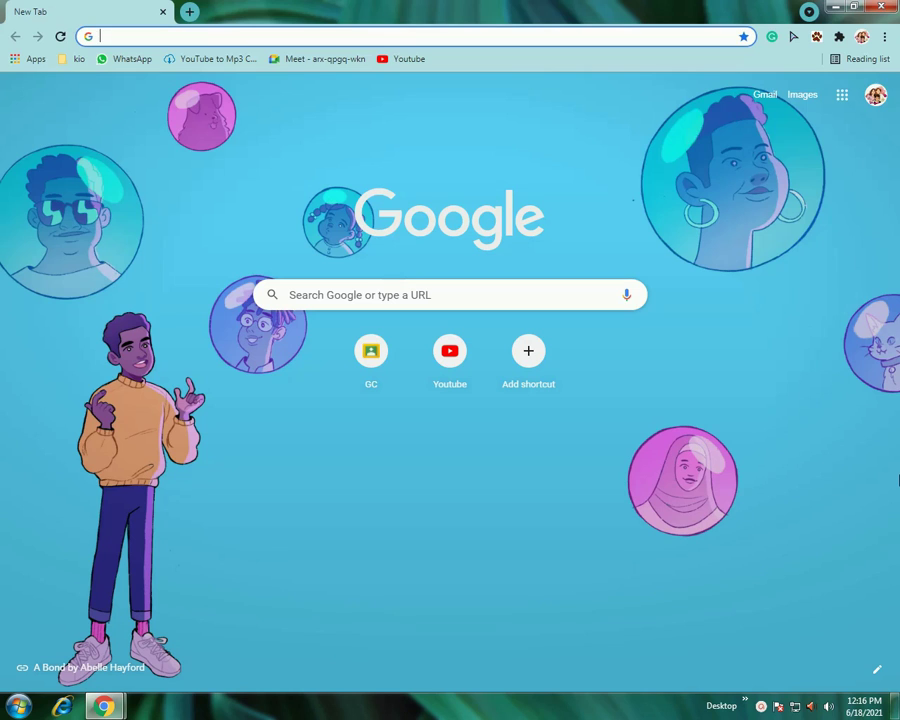
# - Open the icon and cursor gallery at rw-designer.com/gallery
pyautogui.click(418, 32)
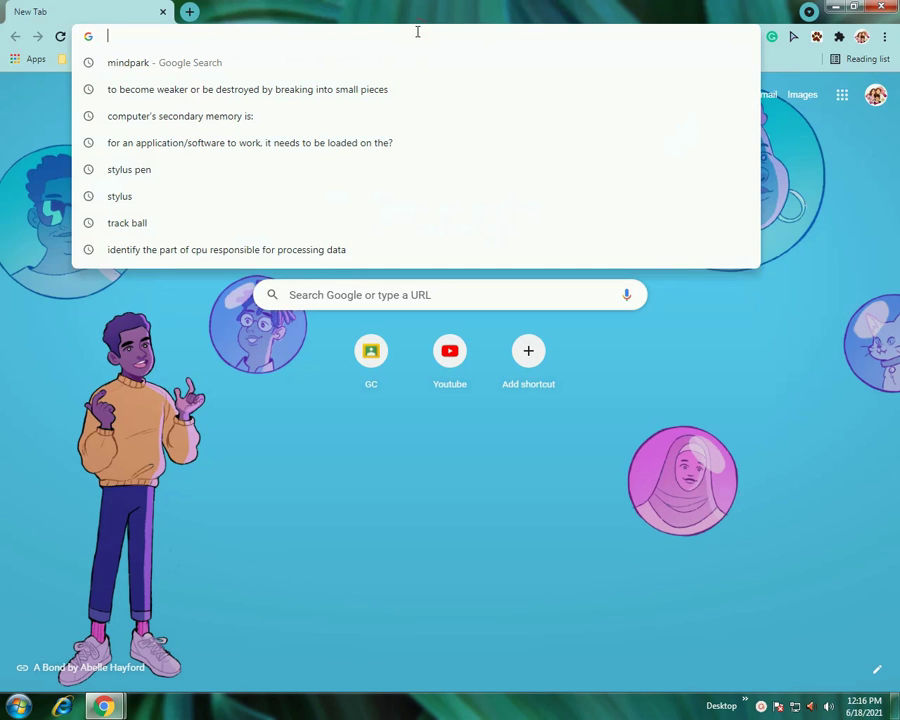
pyautogui.write('ew')
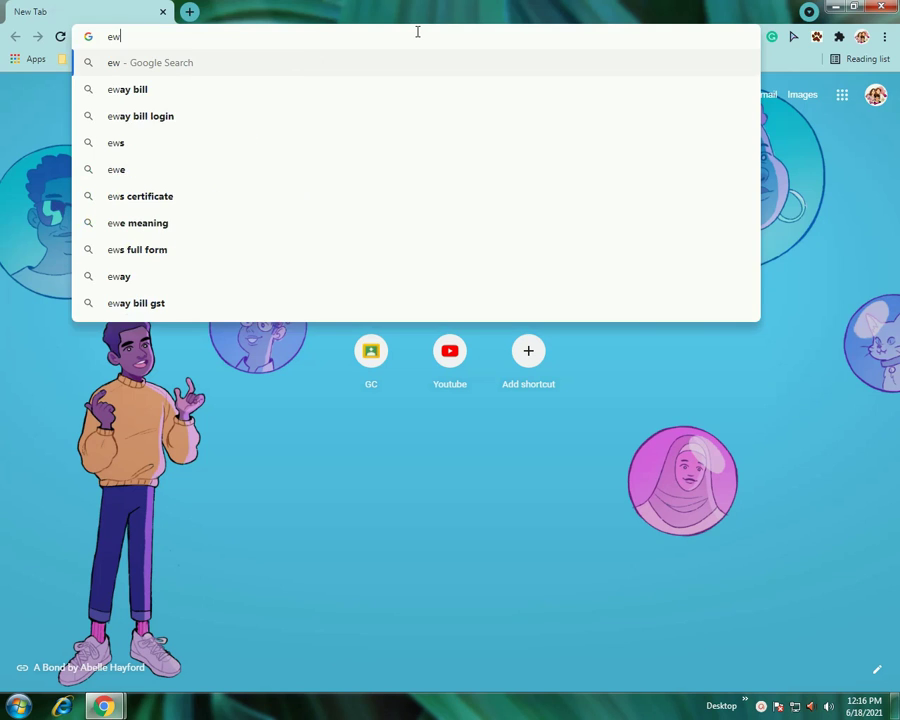
pyautogui.press('BackSpace')
pyautogui.press('BackSpace')
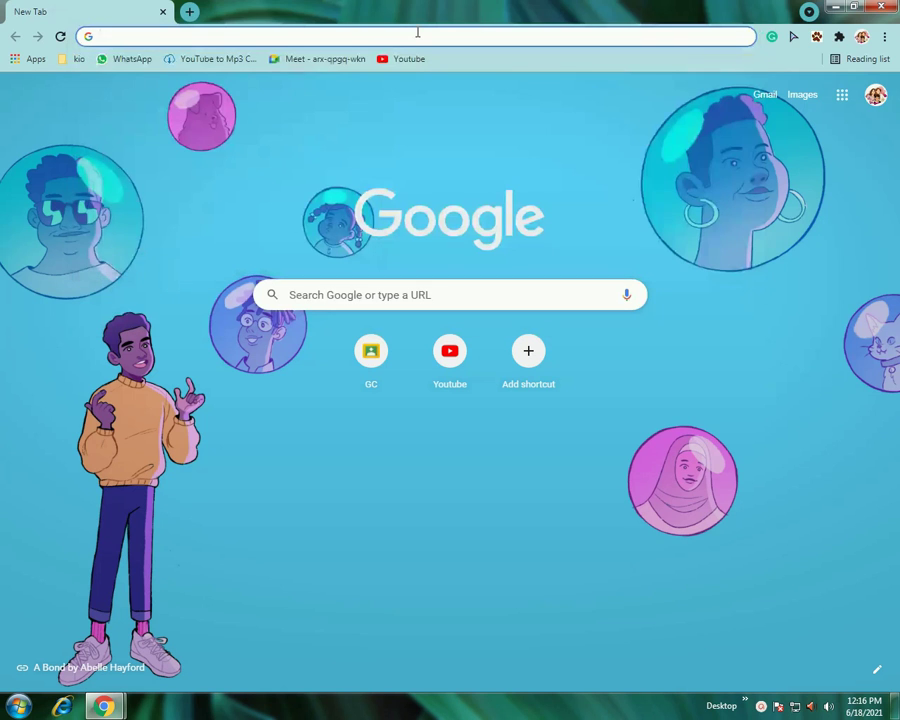
pyautogui.write('rw')
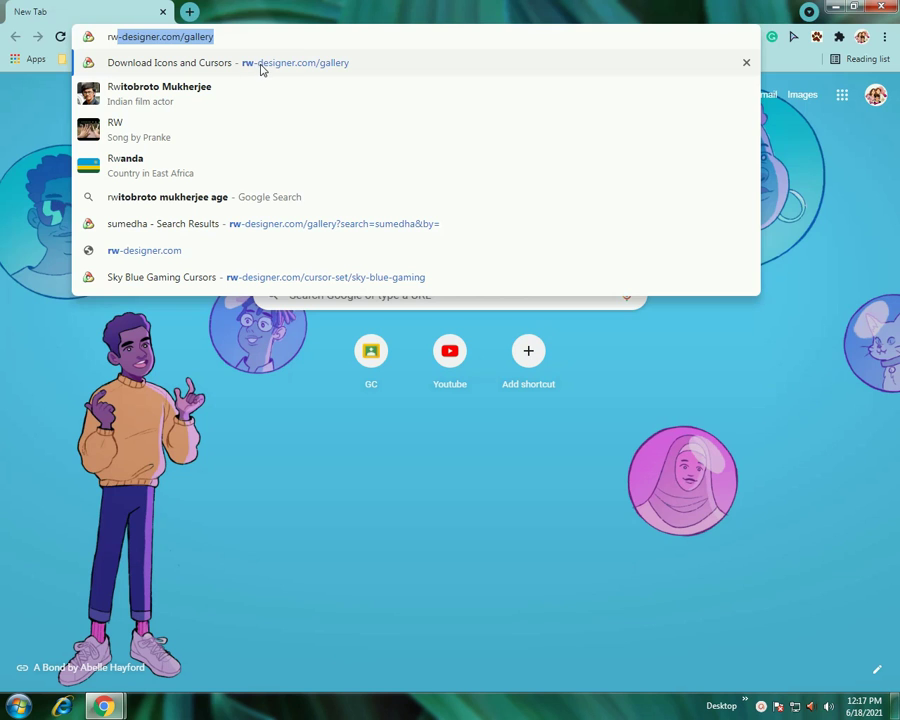
pyautogui.click(262, 66)
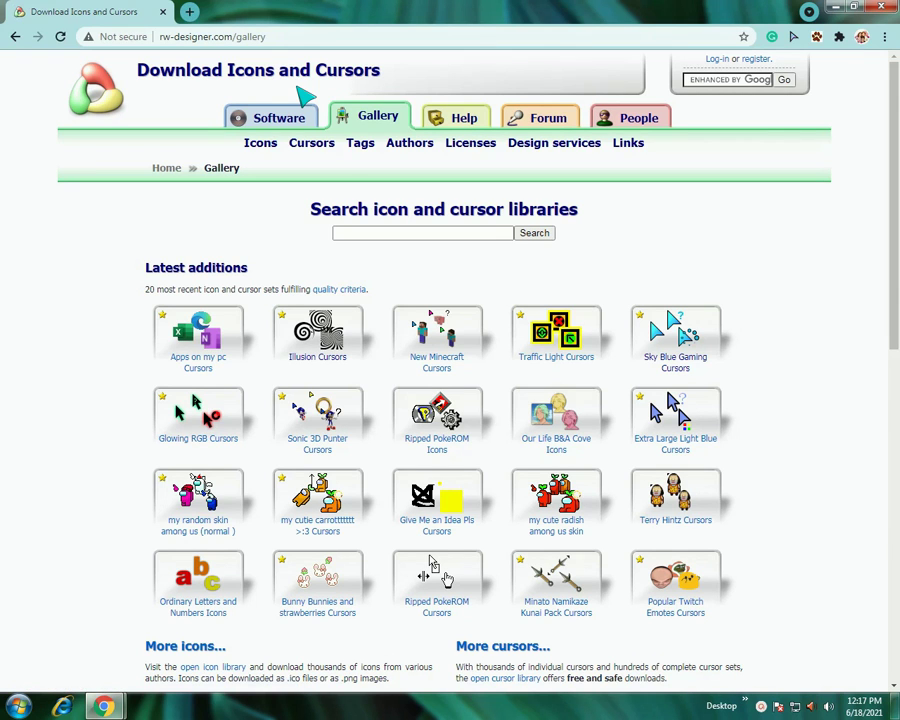
pyautogui.click(420, 234)
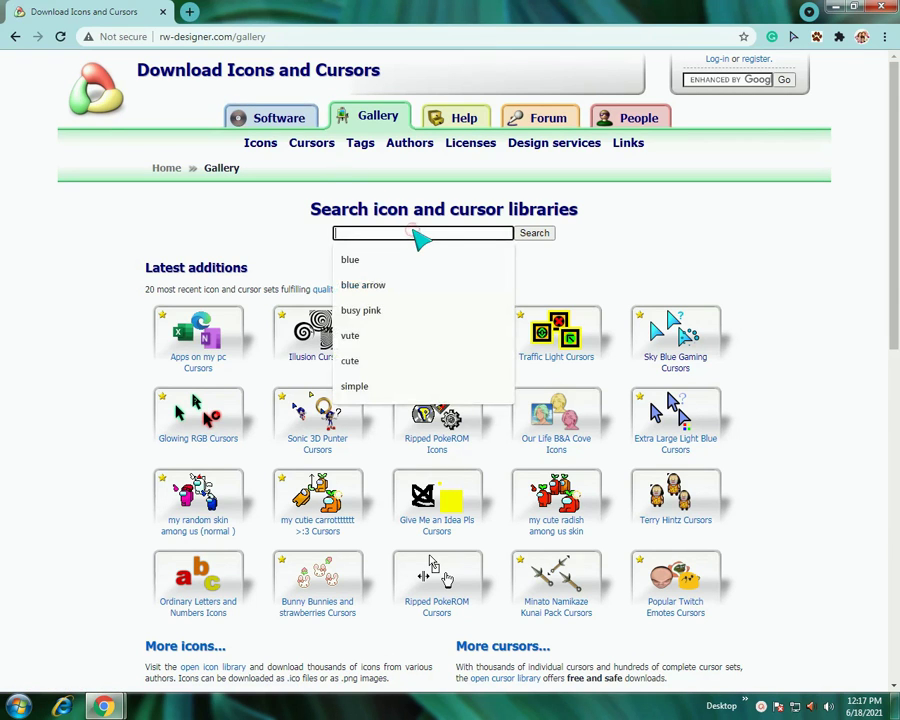
pyautogui.click(645, 250)
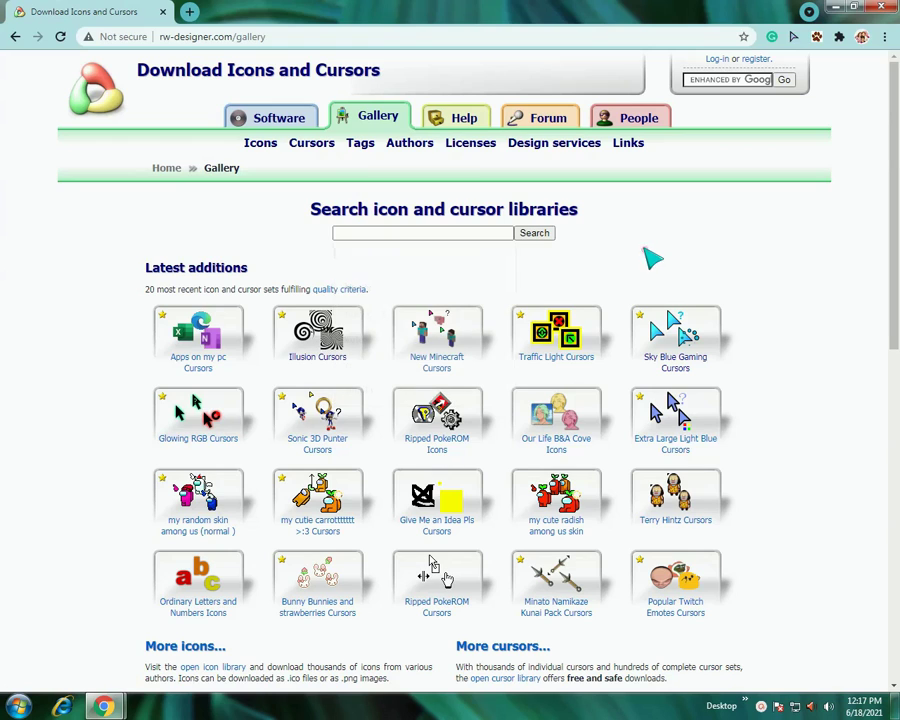
pyautogui.click(450, 243)
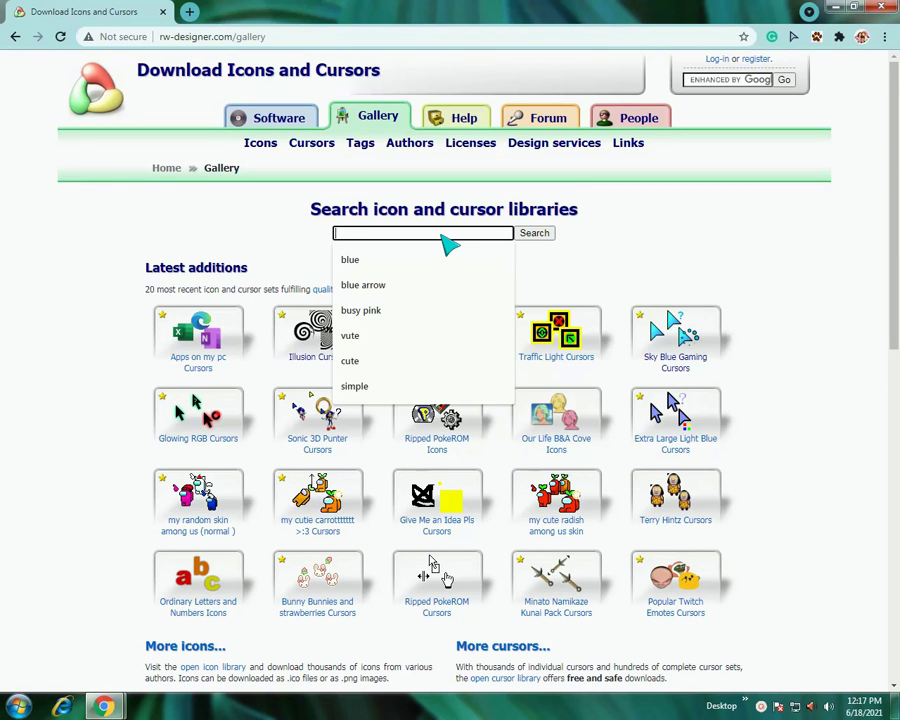
# - Browse the gallery and open the "my cutie carrottttttt >:3" cursor set from the latest additions
pyautogui.scroll(-5, 650, 340)
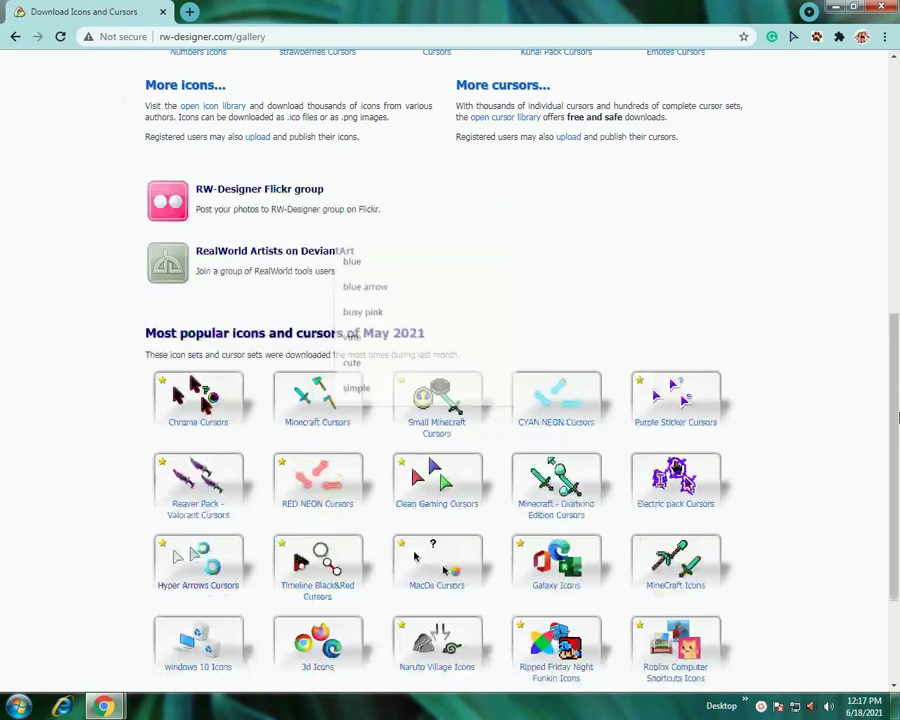
pyautogui.scroll(4, 840, 435)
pyautogui.scroll(2, 840, 435)
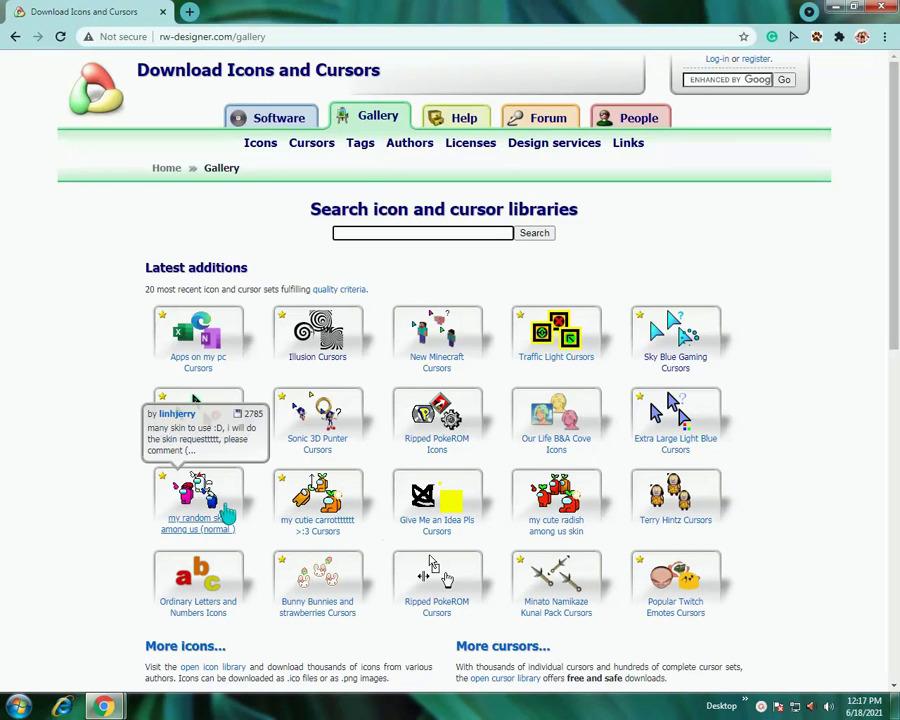
pyautogui.click(303, 528)
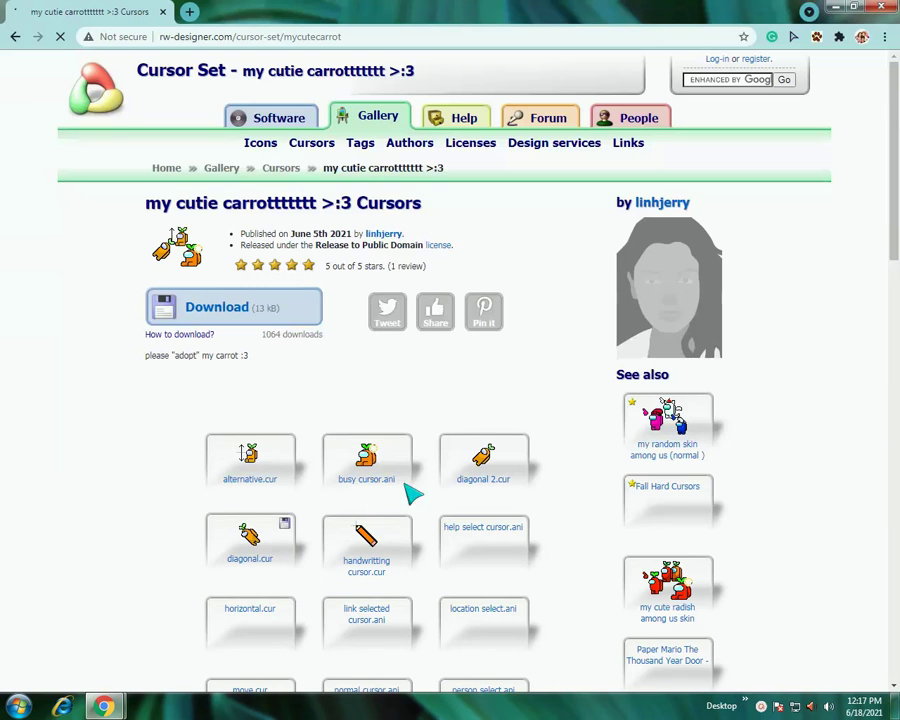
# - Download unavailable cursor.ani from the carrot cursor set and dismiss the download notice
pyautogui.scroll(-3, 556, 352)
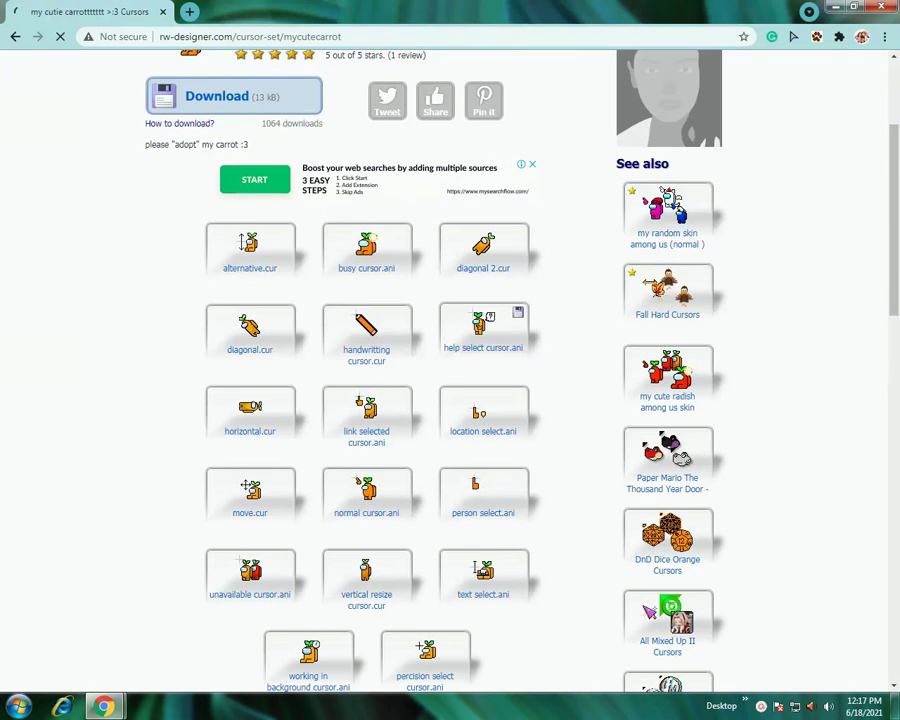
pyautogui.scroll(-1, 404, 391)
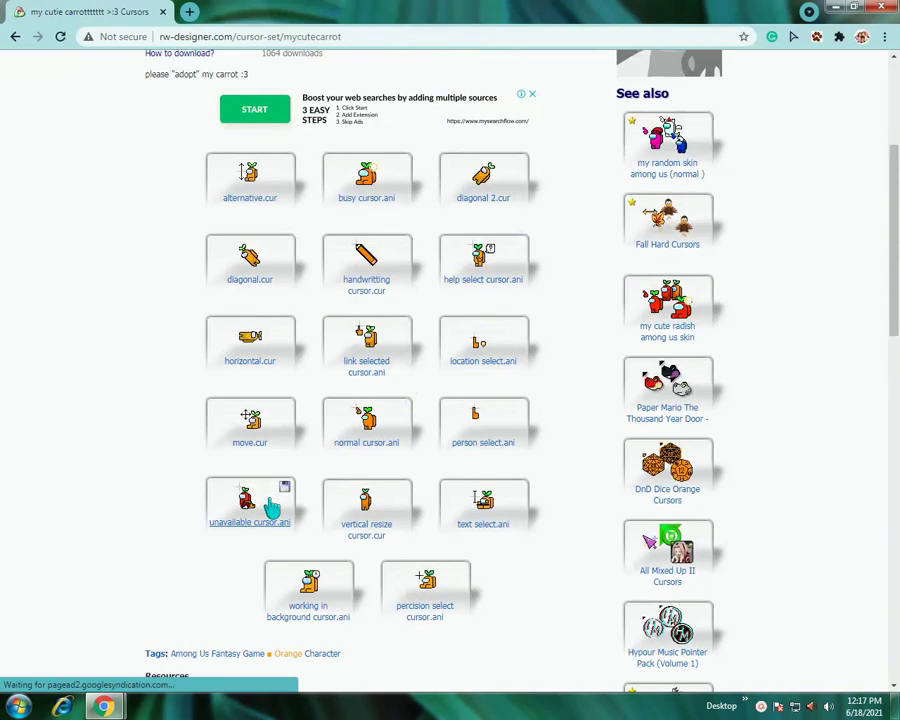
pyautogui.click(250, 530)
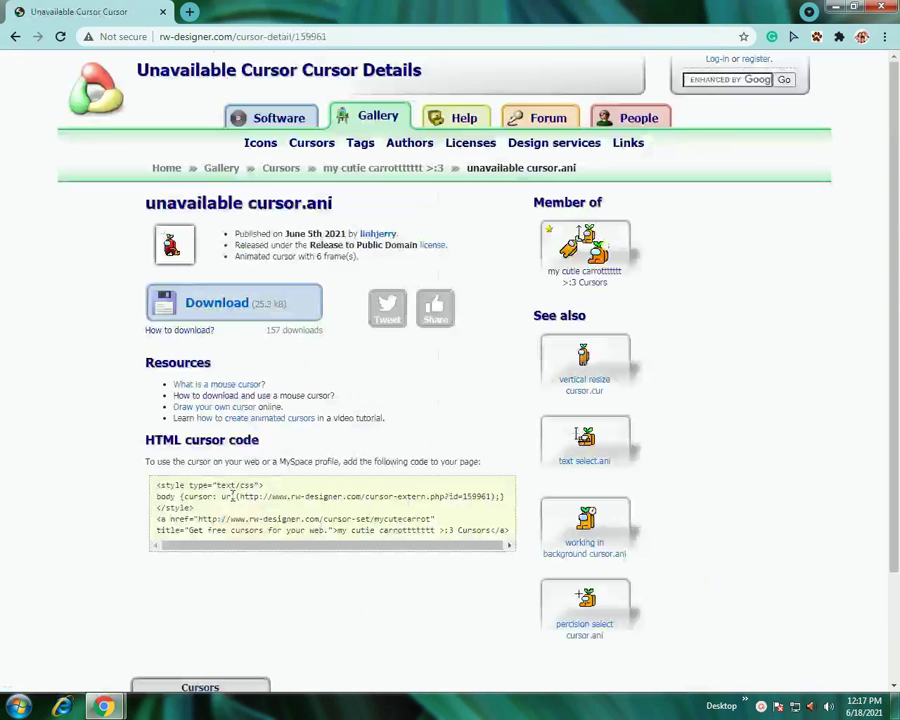
pyautogui.click(245, 298)
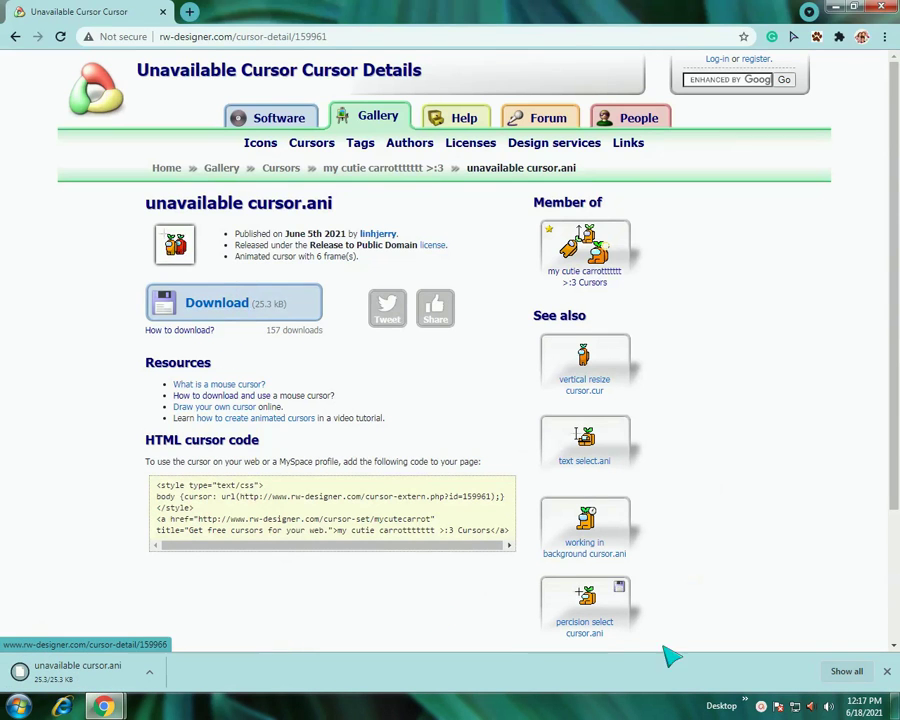
pyautogui.click(886, 672)
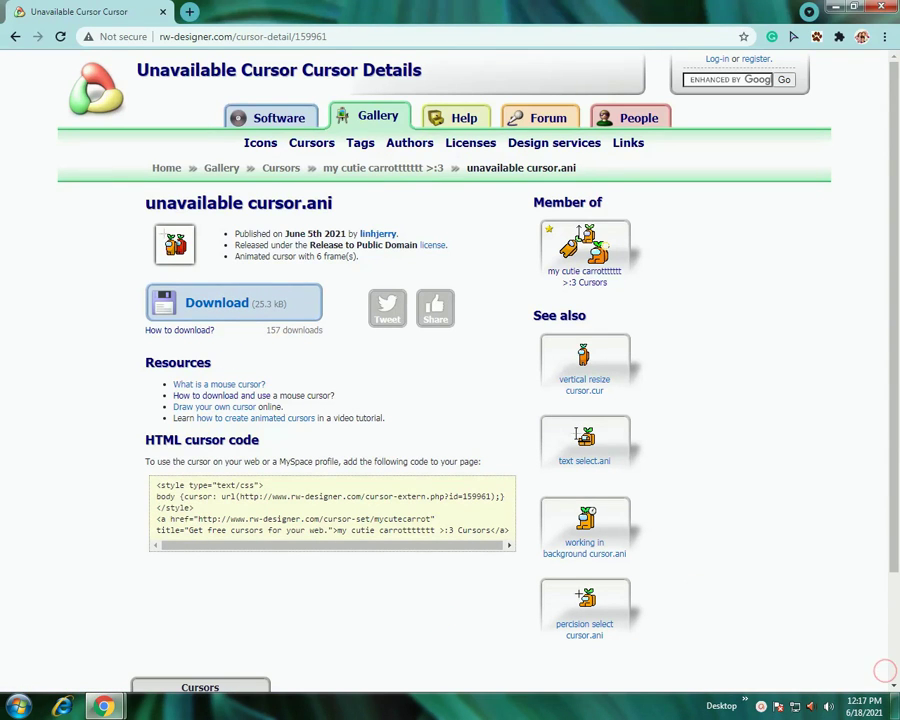
# - Copy the file name "unavailable cursor.ani" from the heading of the cursor details page
pyautogui.click(18, 705)
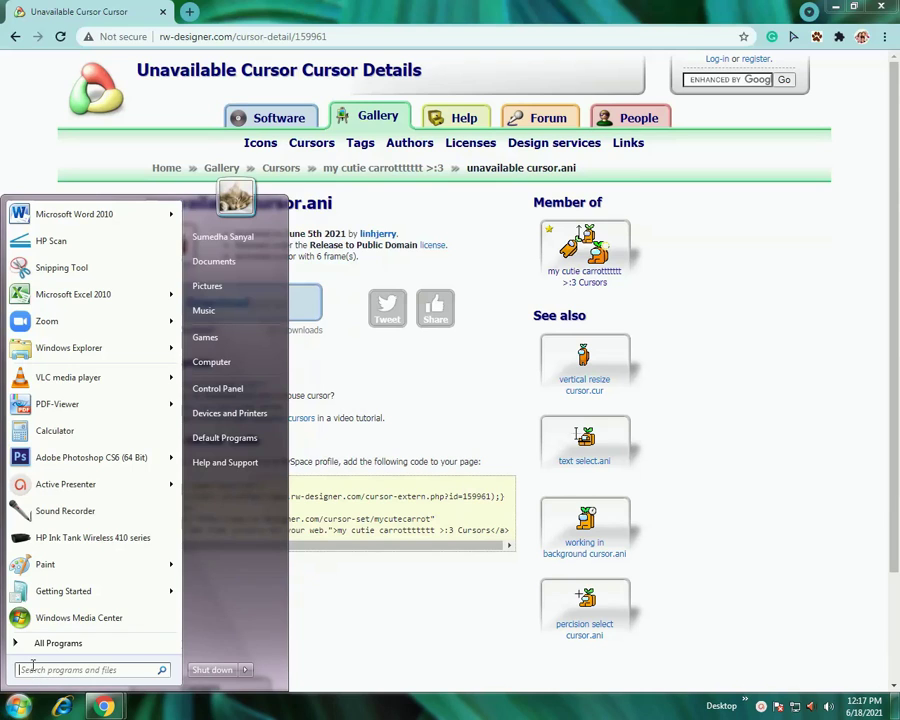
pyautogui.click(337, 590)
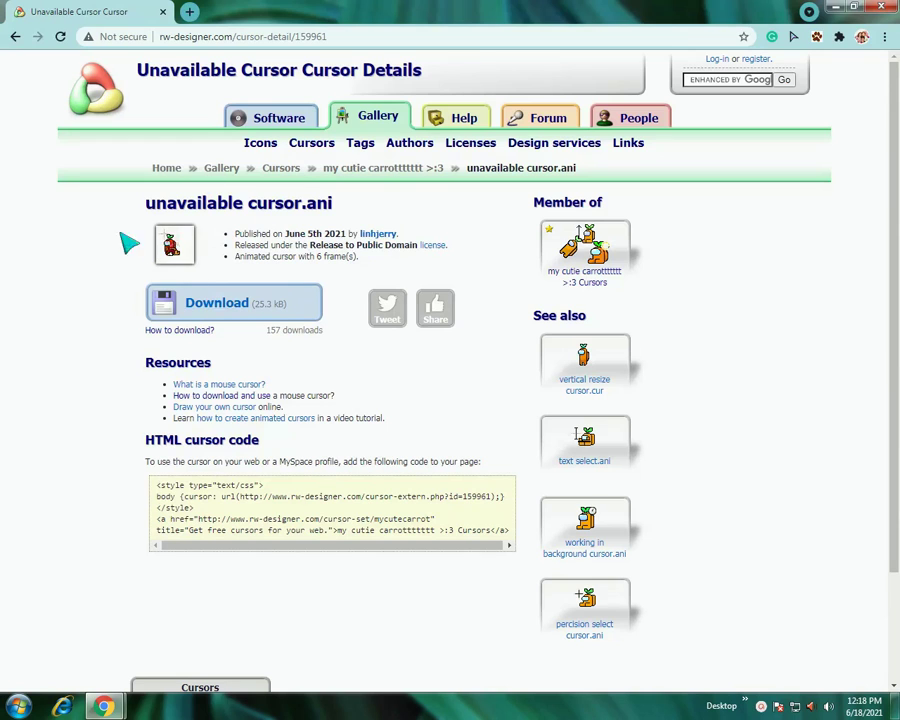
pyautogui.moveTo(148, 206); pyautogui.dragTo(337, 212)
pyautogui.rightClick(337, 212)
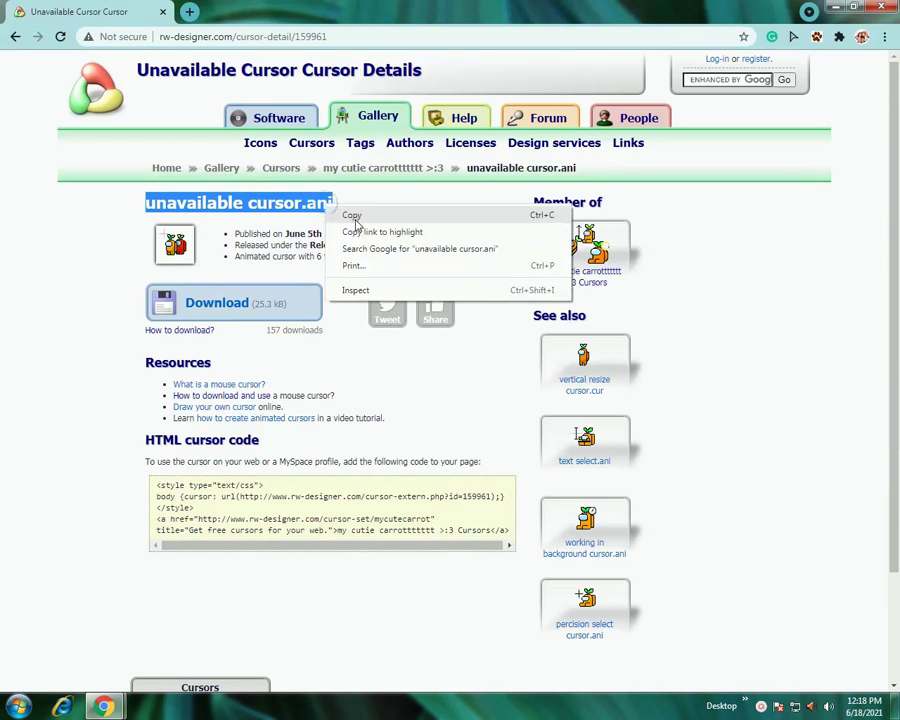
pyautogui.click(356, 216)
# - Search the computer for the copied file name and open the folder containing the downloaded cursor
pyautogui.press('super')
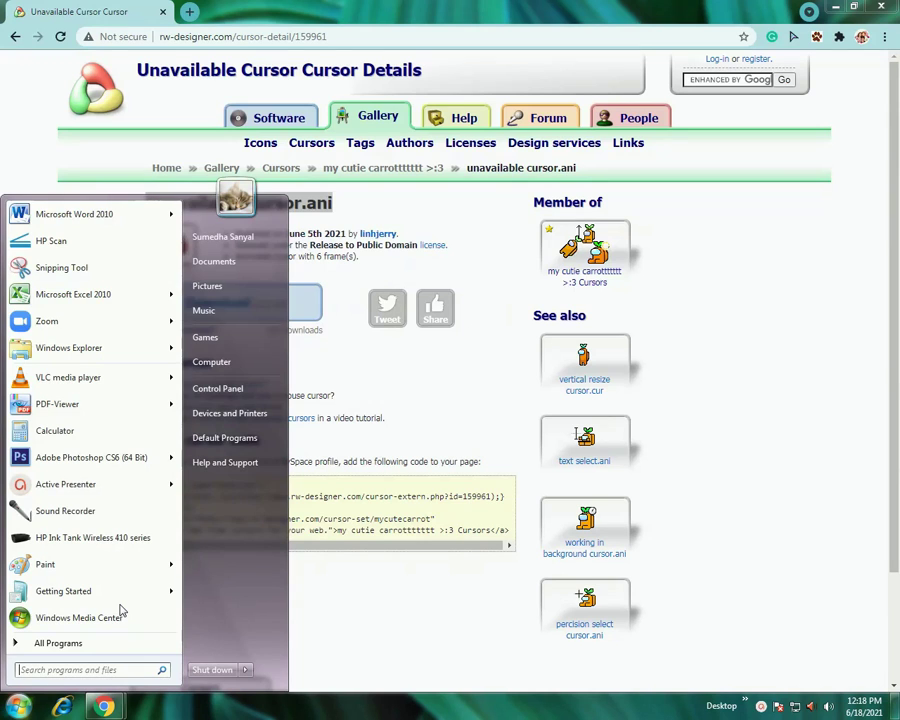
pyautogui.hotkey('ctrl', 'v')
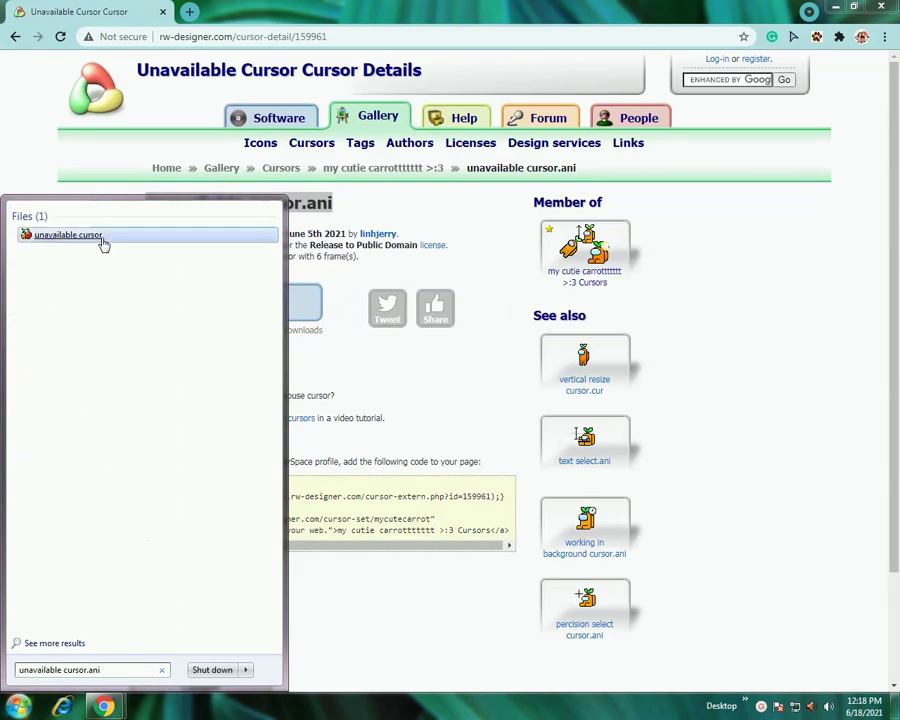
pyautogui.rightClick(103, 244)
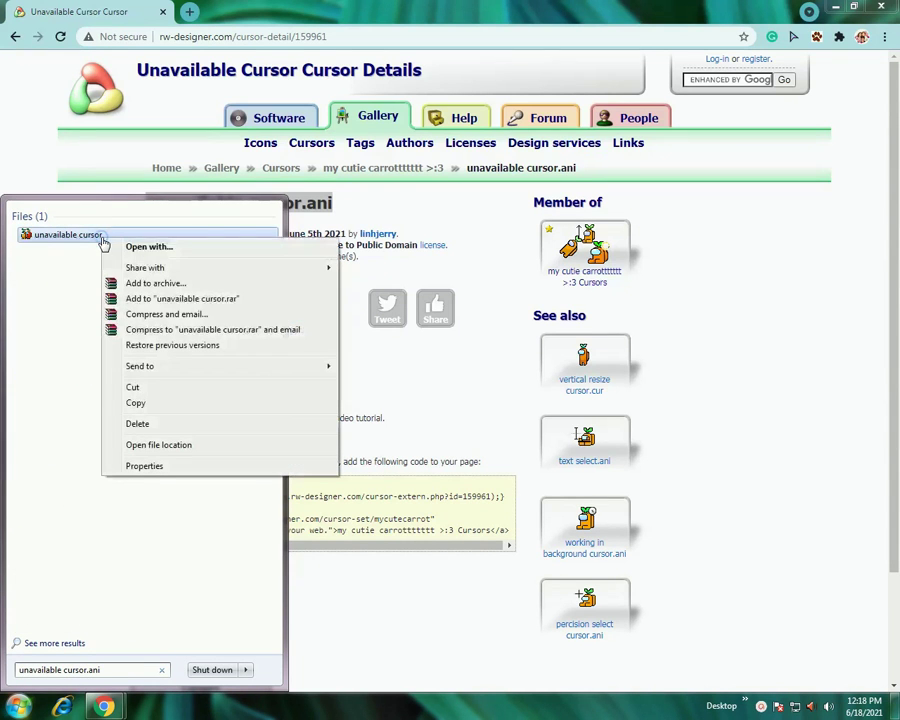
pyautogui.click(145, 446)
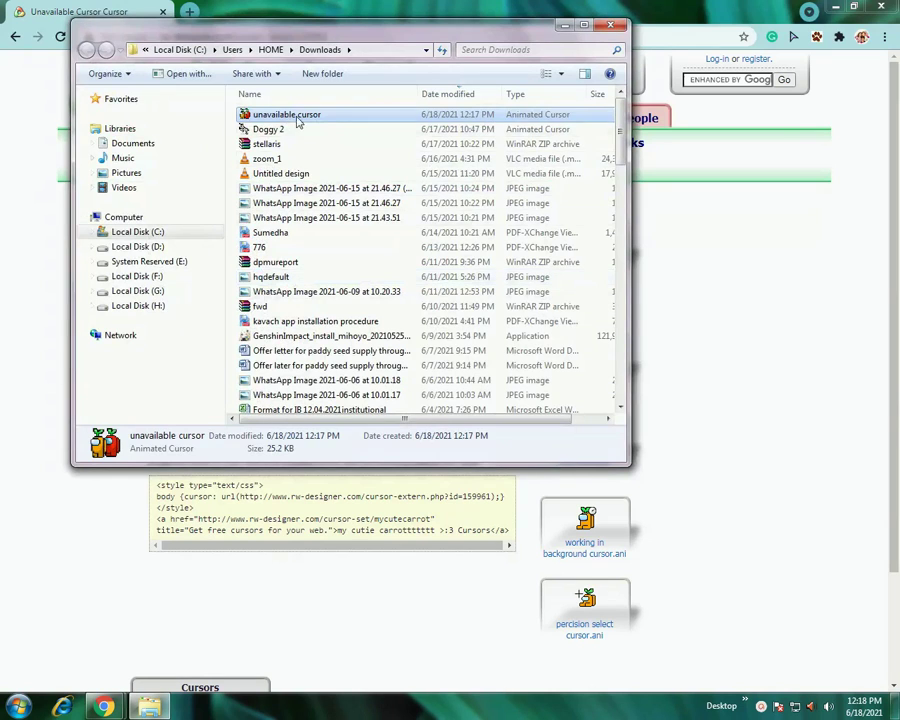
# - Move the unavailable cursor file from Downloads to the Documents library and close the folder window
pyautogui.rightClick(283, 117)
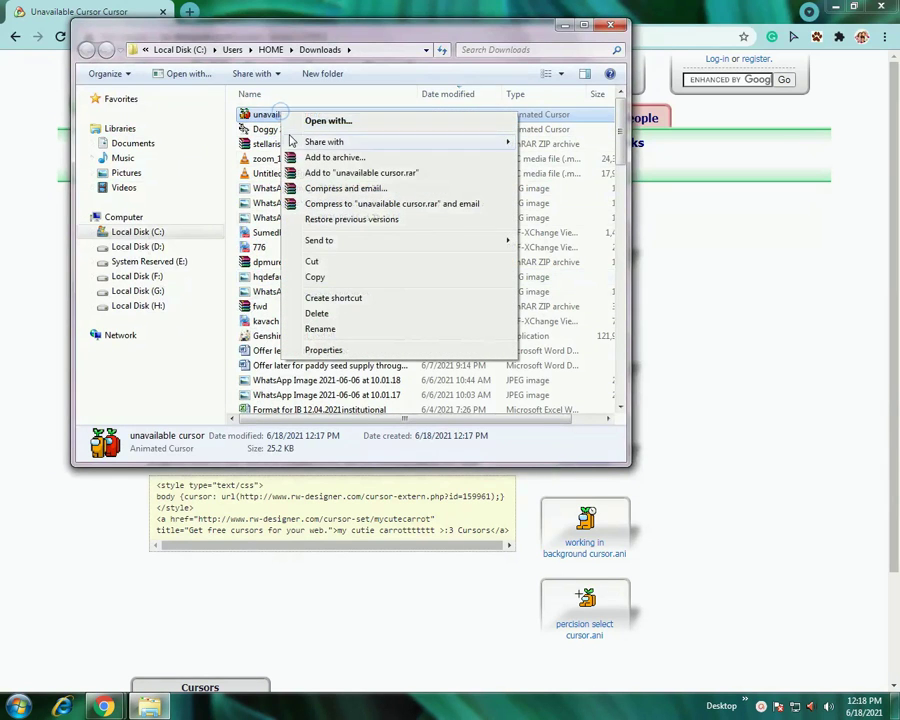
pyautogui.click(324, 262)
pyautogui.click(150, 140)
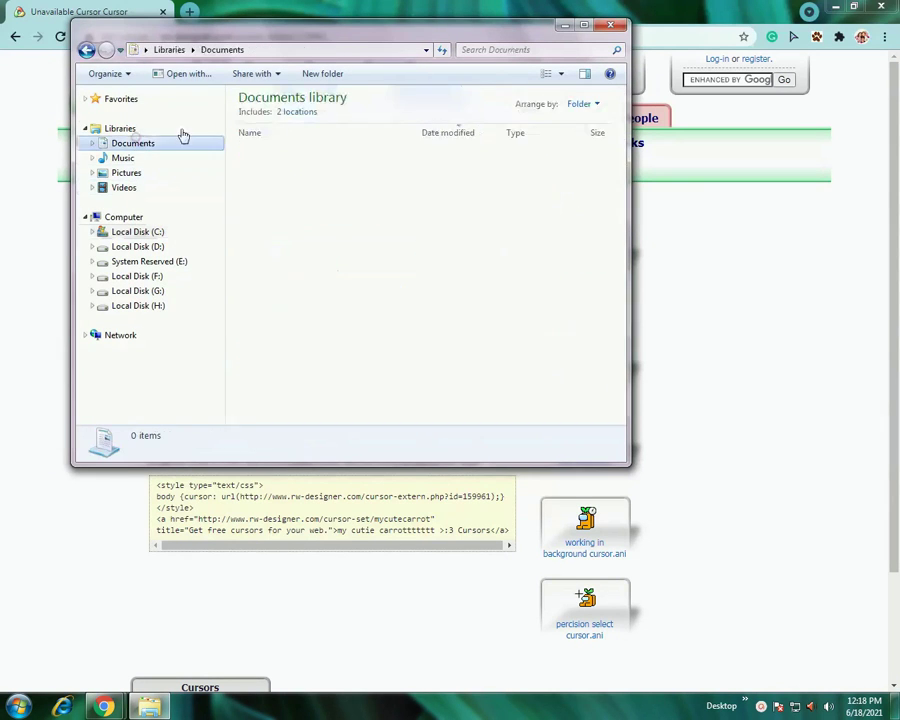
pyautogui.hotkey('ctrl', 'v')
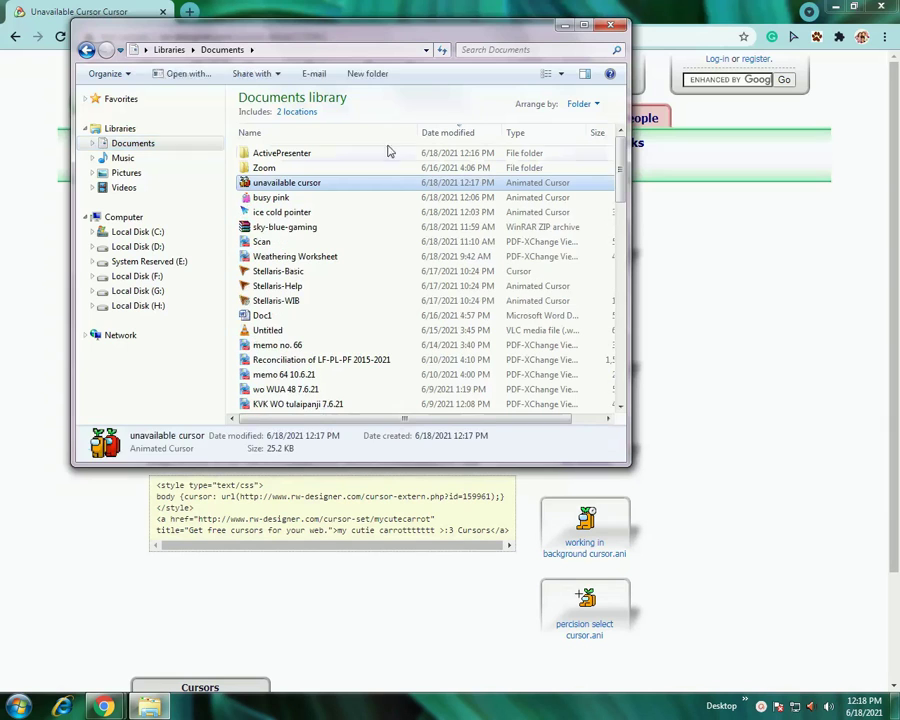
pyautogui.click(611, 25)
# - Search the computer for "mouse" and open the pointer settings in Mouse Properties
pyautogui.click(18, 706)
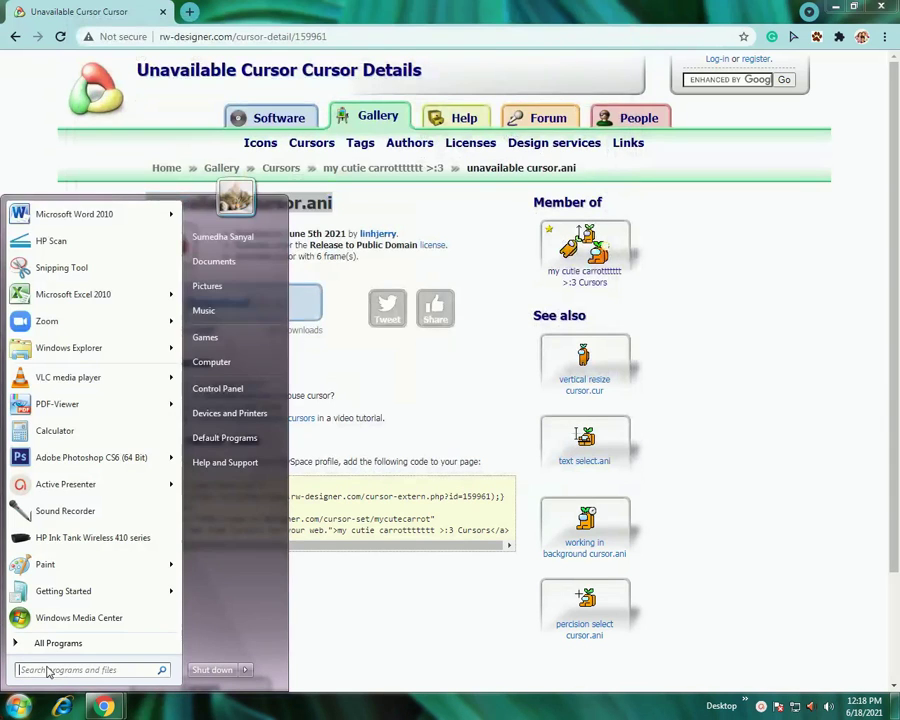
pyautogui.write('mouse')
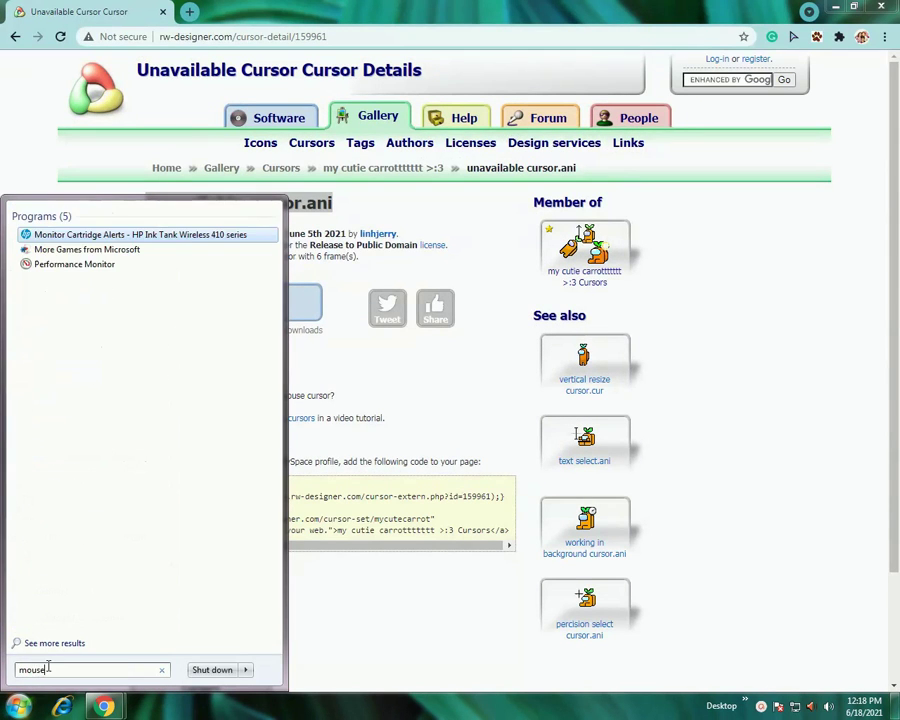
pyautogui.click(88, 240)
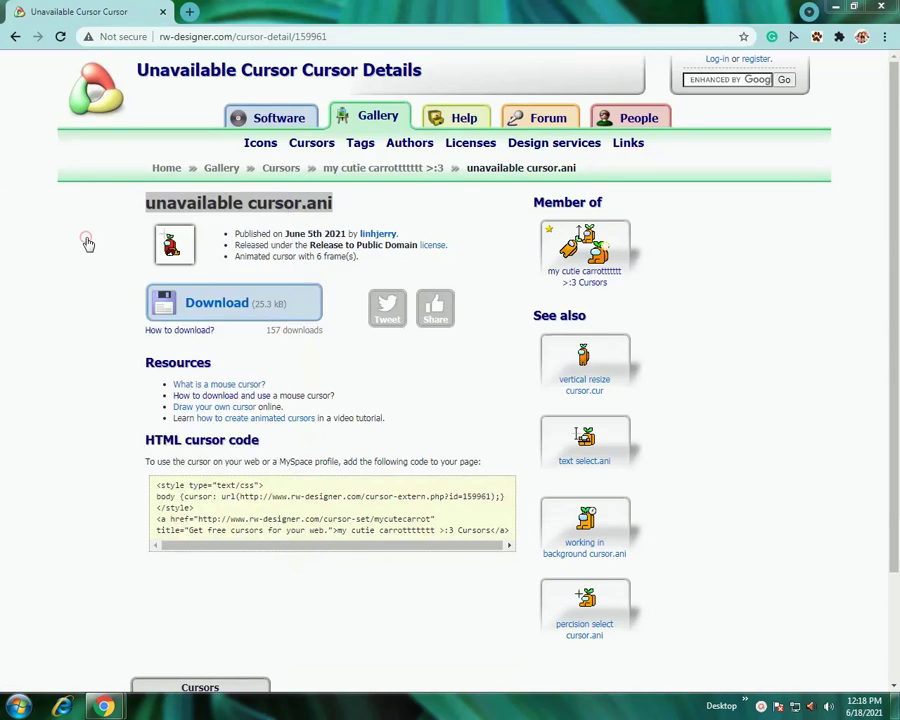
pyautogui.click(184, 158)
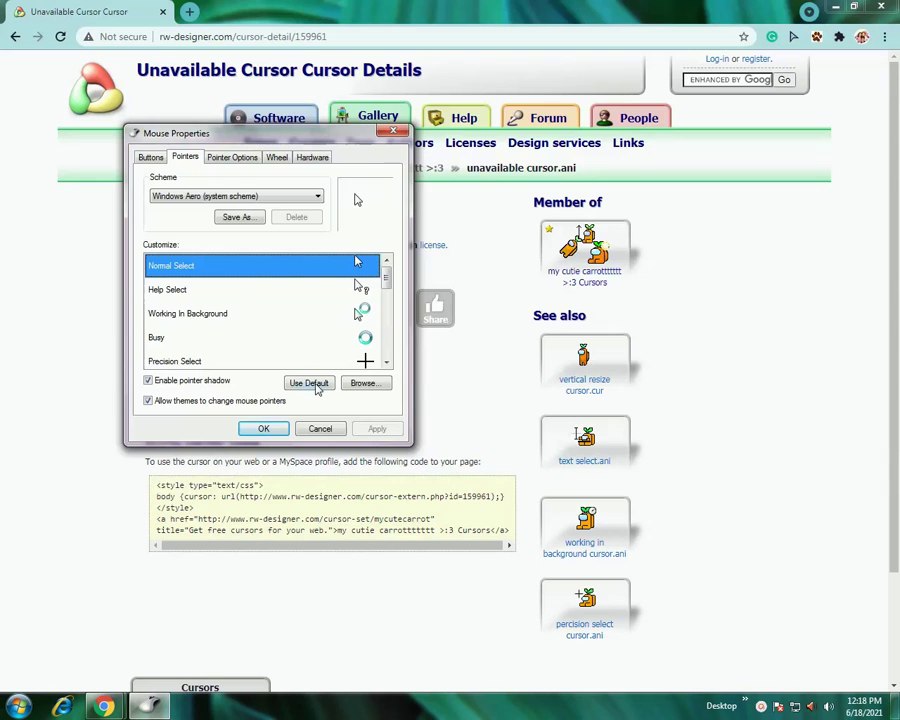
# - Assign the unavailable cursor file from the Documents library to the Normal Select pointer and apply the change
pyautogui.click(366, 388)
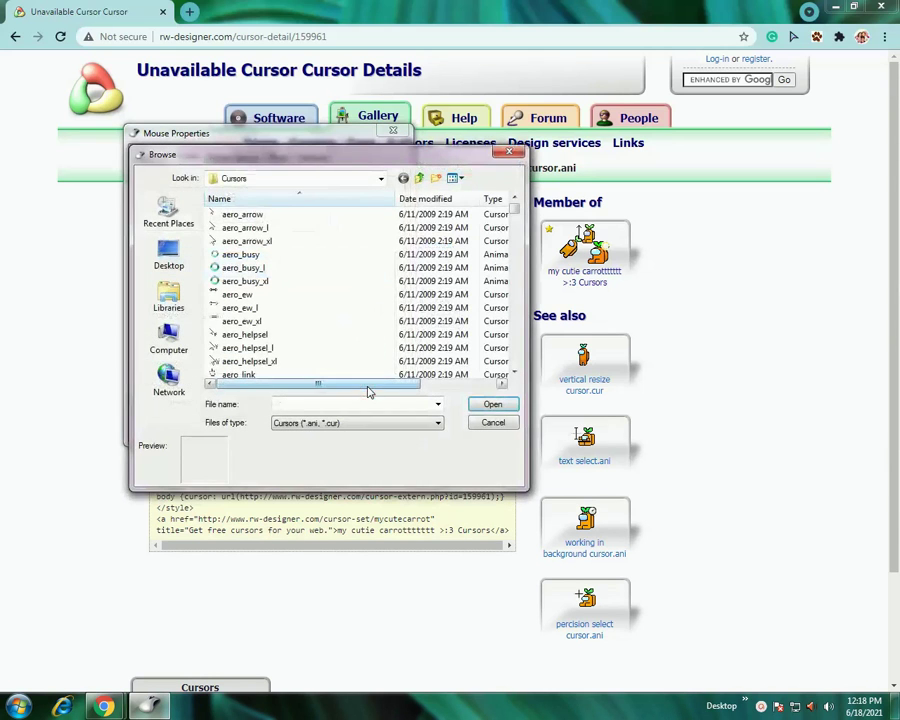
pyautogui.click(169, 298)
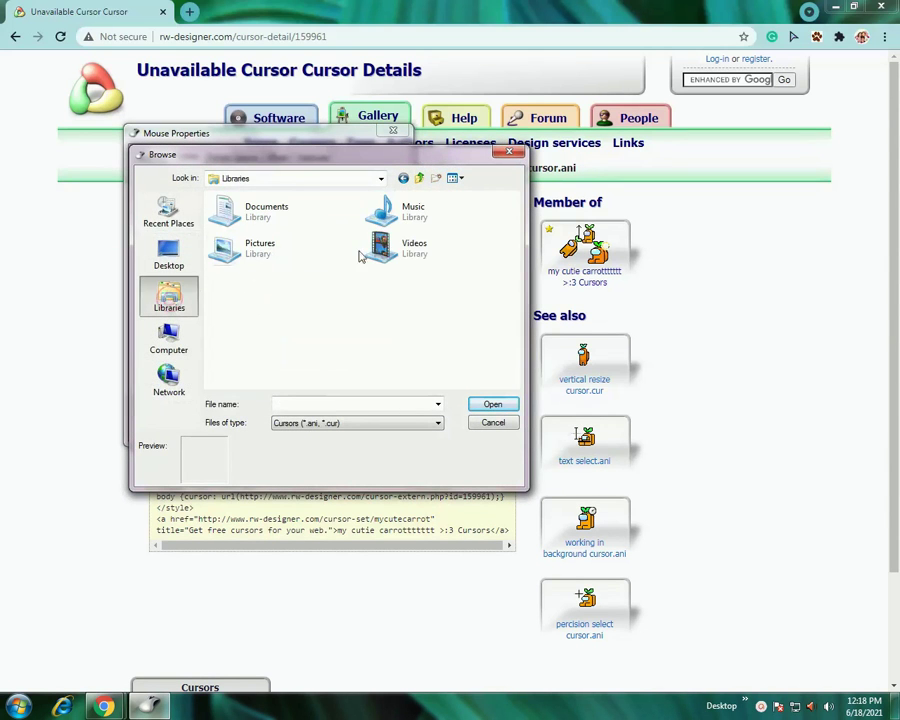
pyautogui.doubleClick(271, 224)
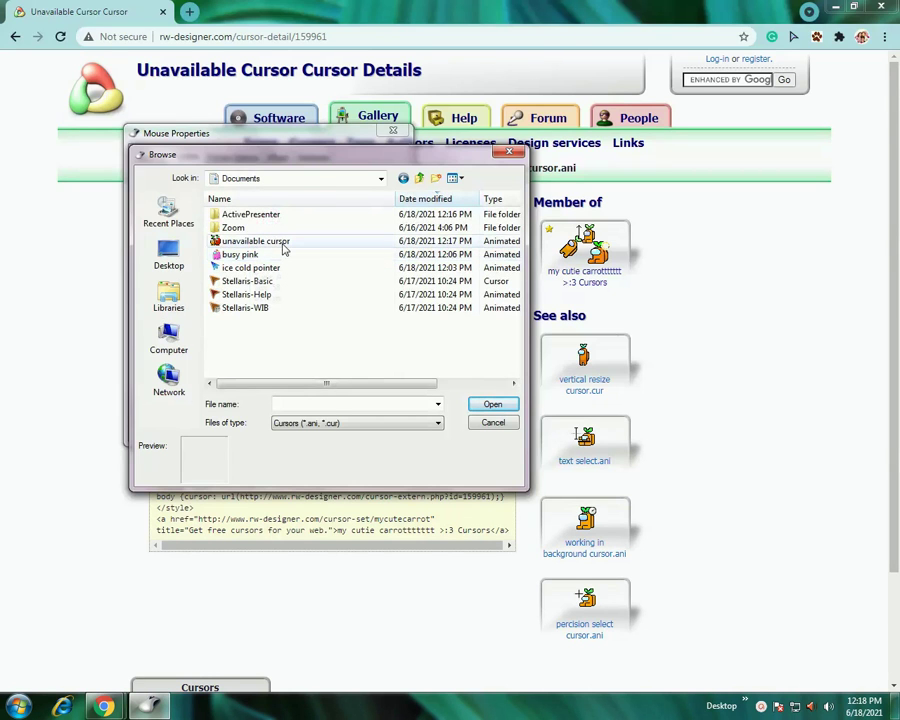
pyautogui.click(283, 244)
pyautogui.click(491, 405)
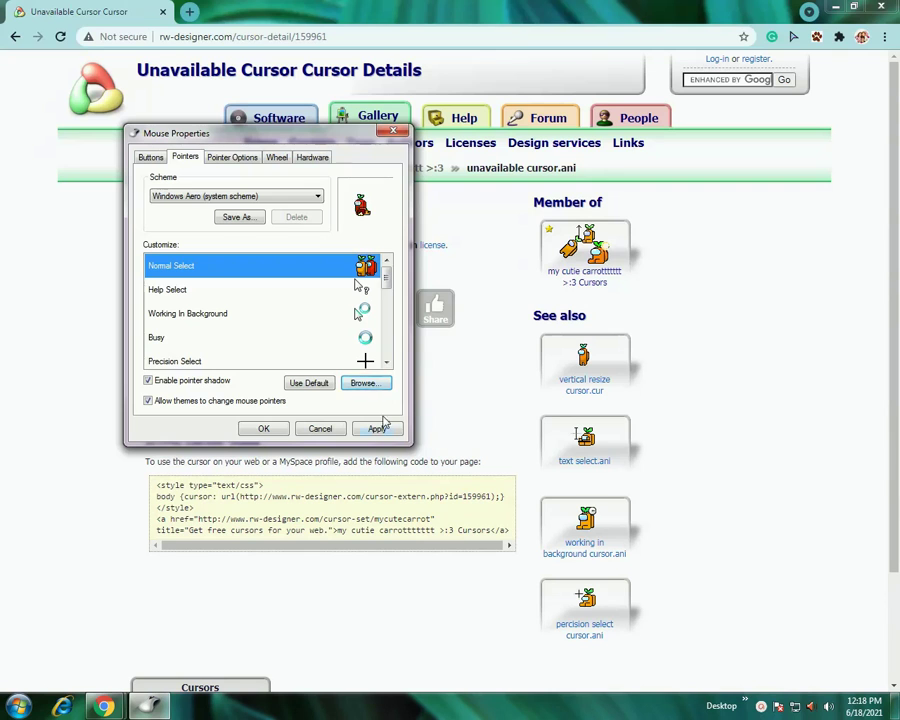
pyautogui.click(378, 428)
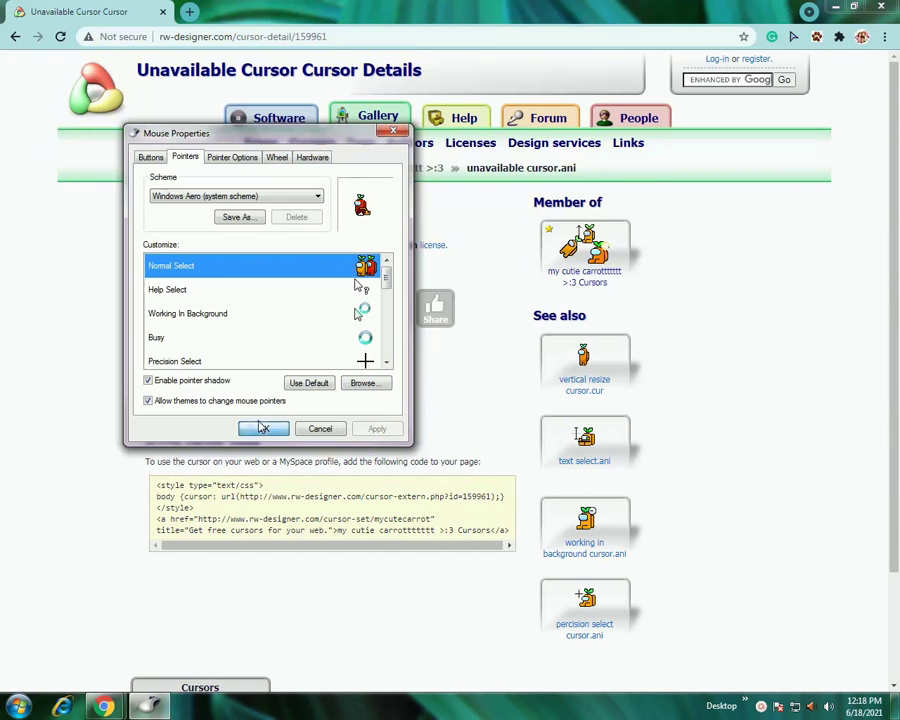
# - Close Mouse Properties and check the new pointer on the desktop, returning to the browser window
pyautogui.click(263, 428)
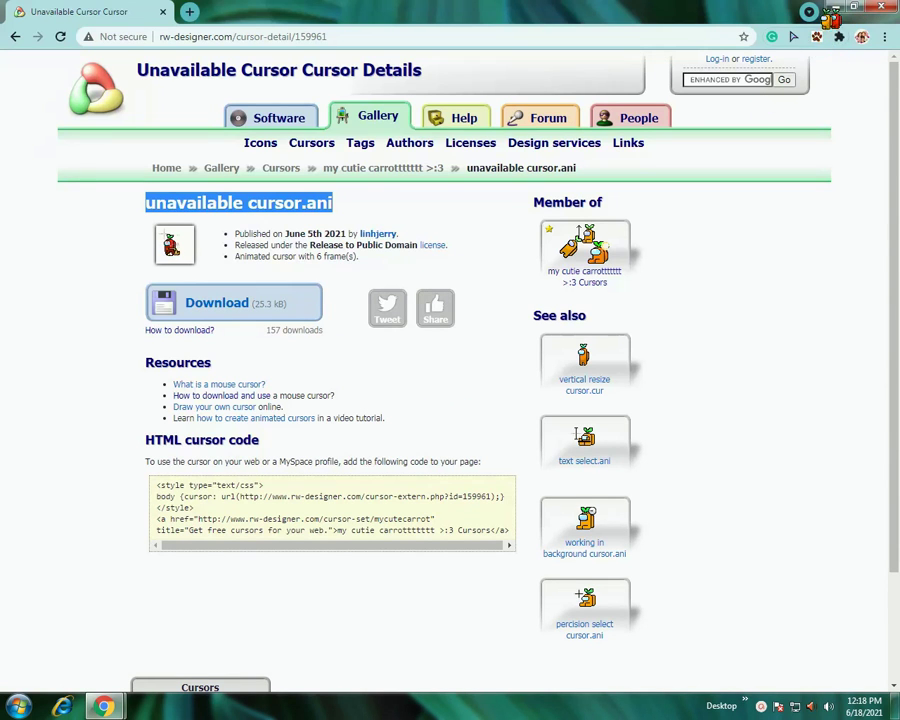
pyautogui.click(826, 8)
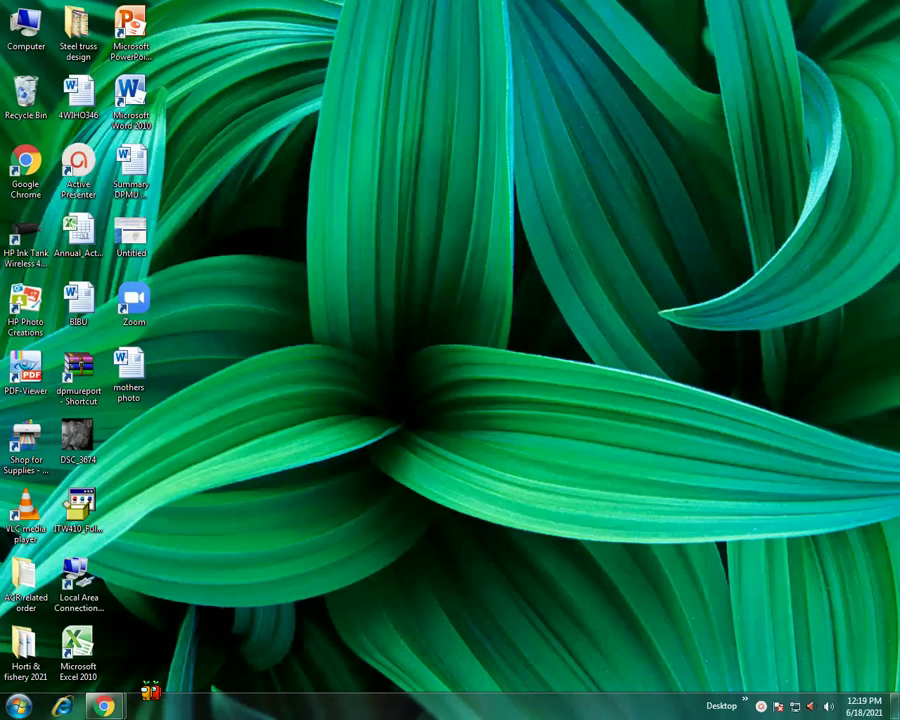
pyautogui.moveTo(108, 705)
pyautogui.click(239, 655)
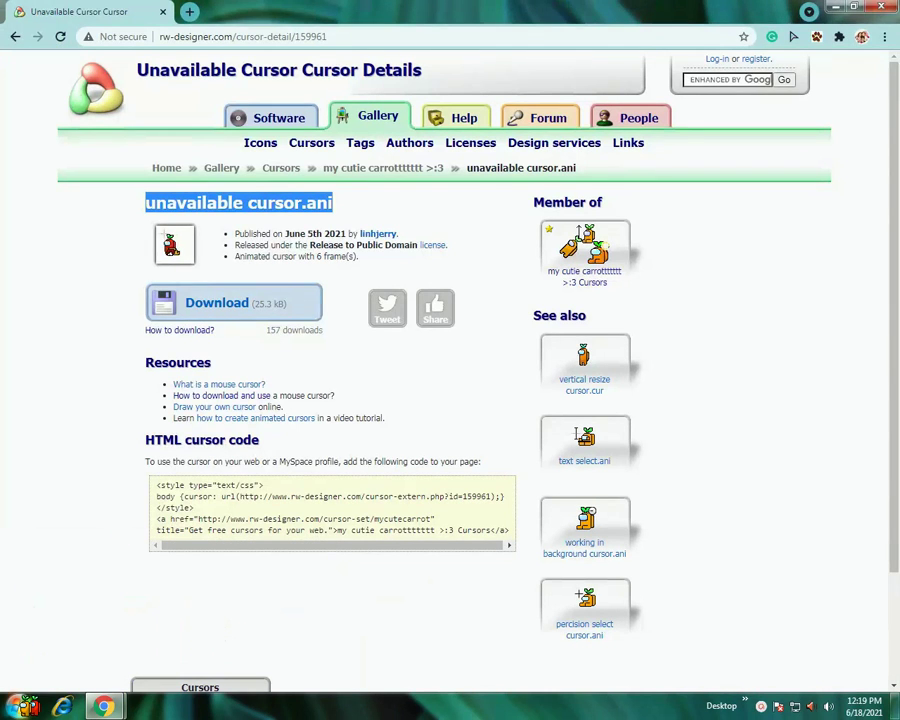
# - Search the computer for "mouse" and reopen the pointer settings in Mouse Properties
pyautogui.click(18, 706)
pyautogui.write('mouse')
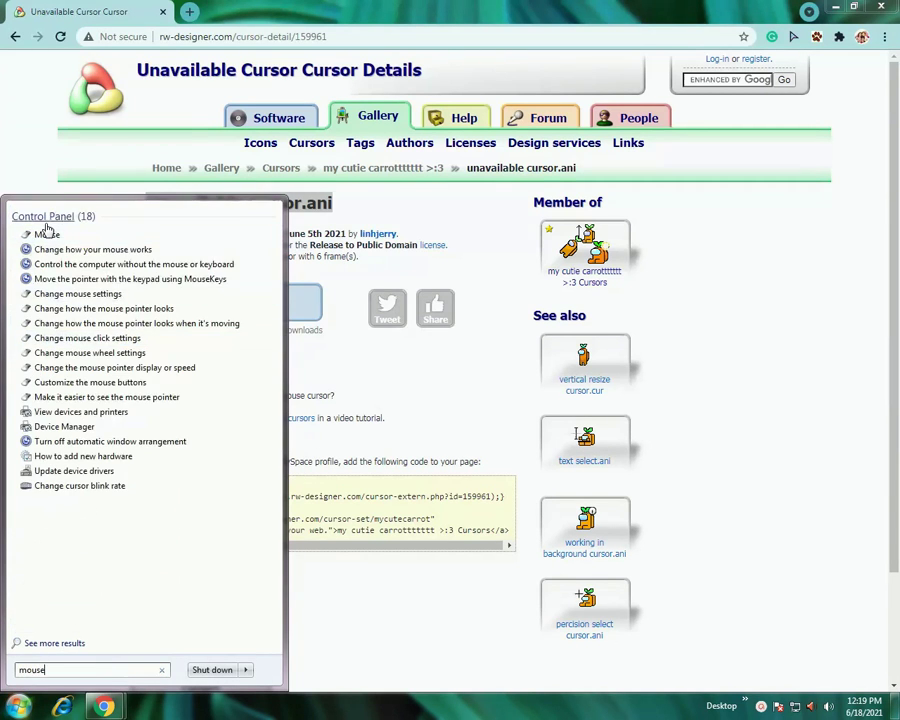
pyautogui.click(48, 231)
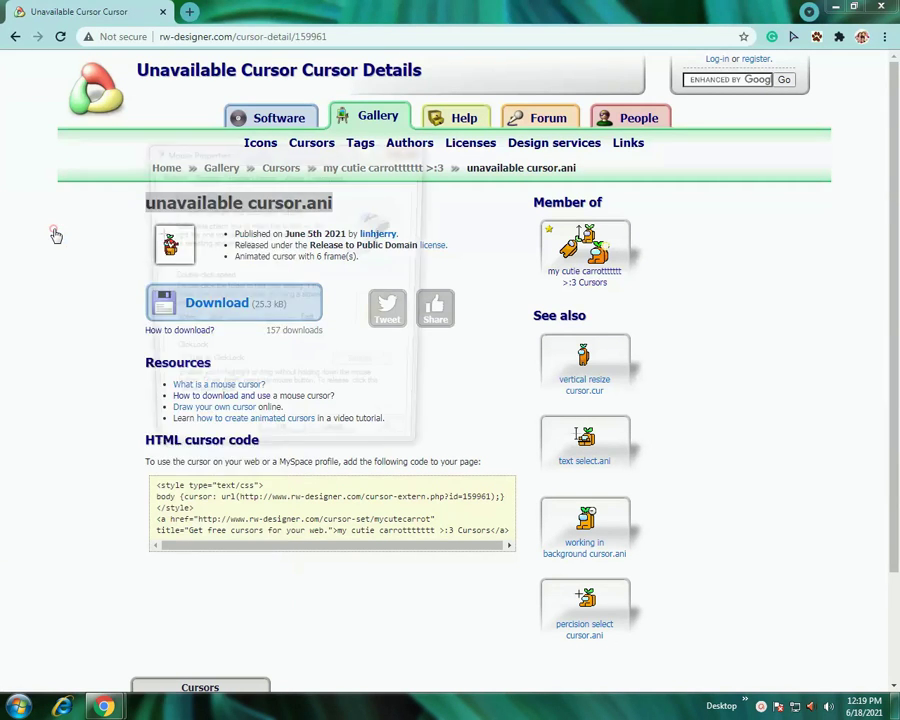
pyautogui.click(202, 174)
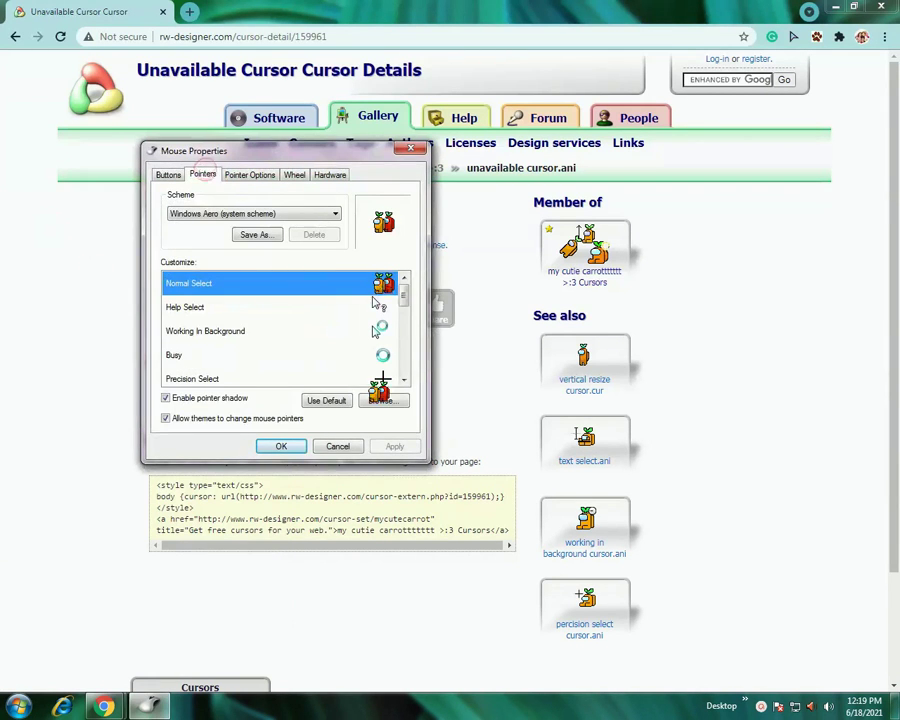
# - Assign the aero_arrow cursor from the Cursors folder to the Normal Select pointer, apply the change and close Mouse Properties
pyautogui.click(392, 400)
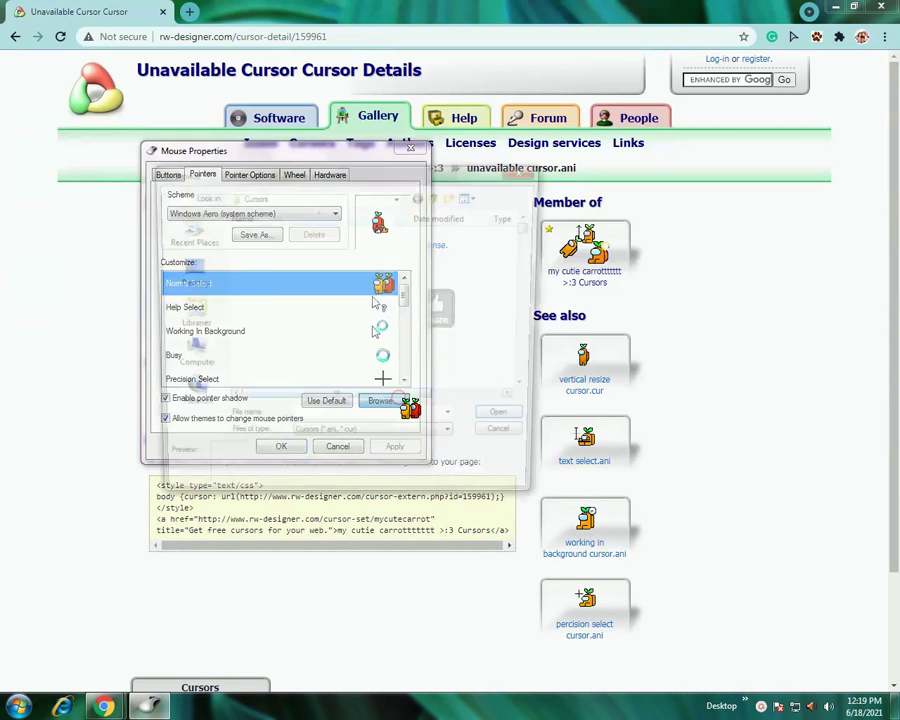
pyautogui.click(297, 231)
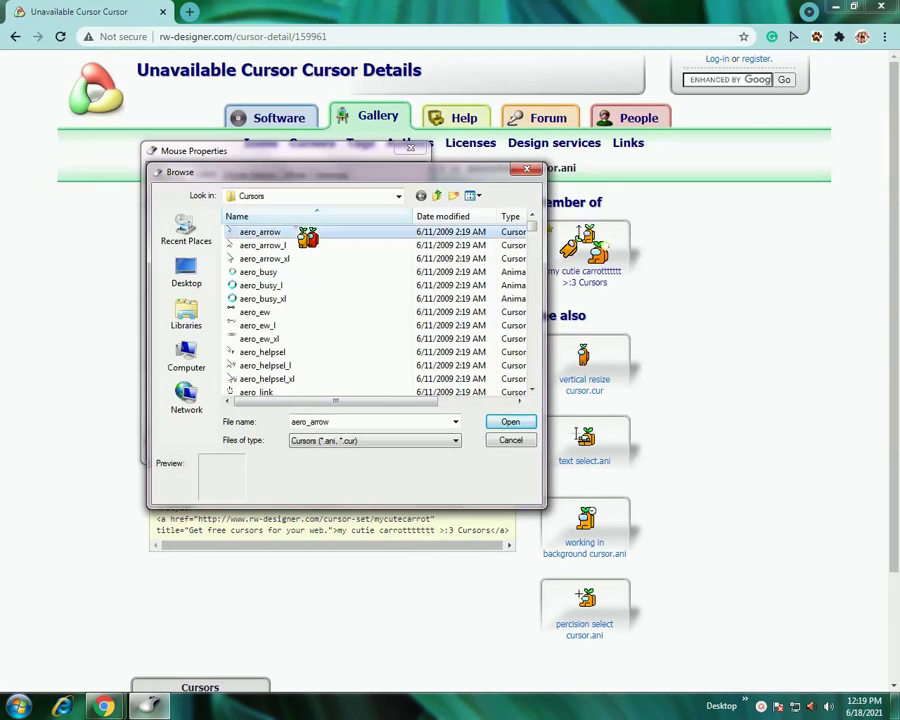
pyautogui.click(510, 422)
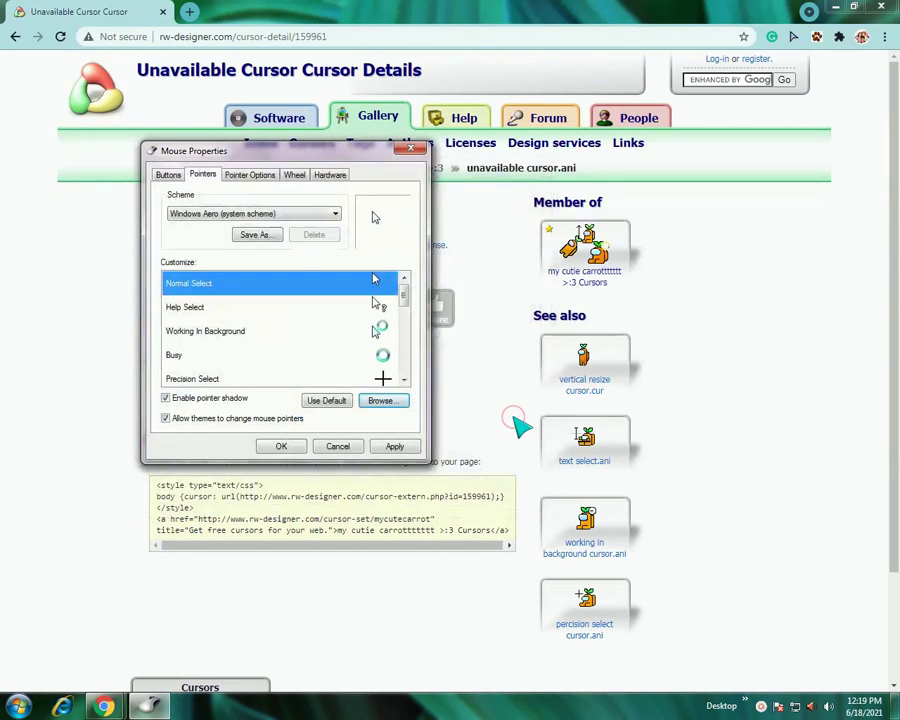
pyautogui.click(394, 447)
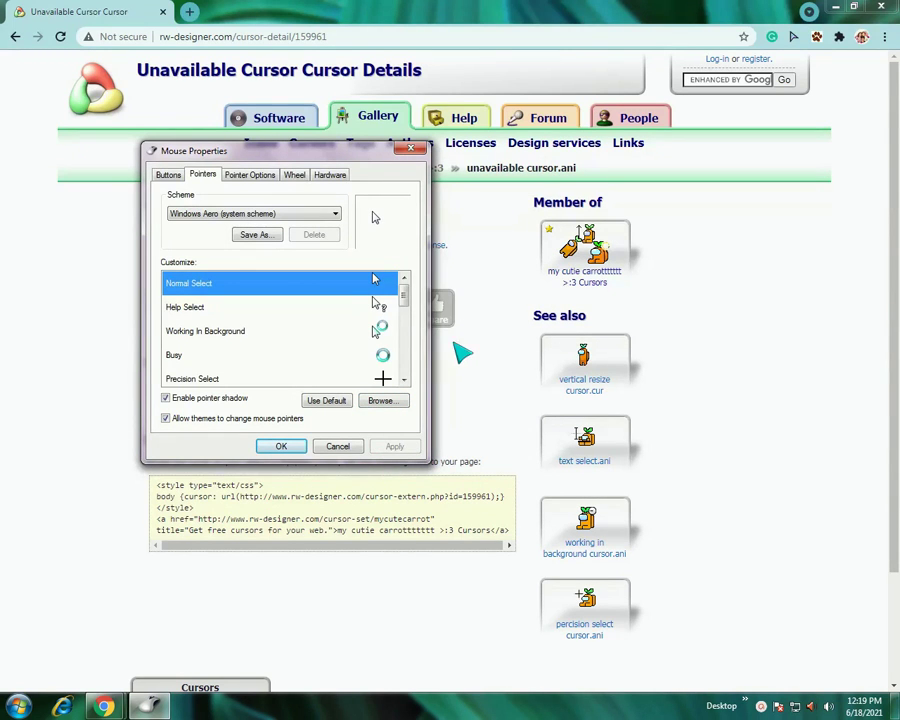
pyautogui.click(285, 447)
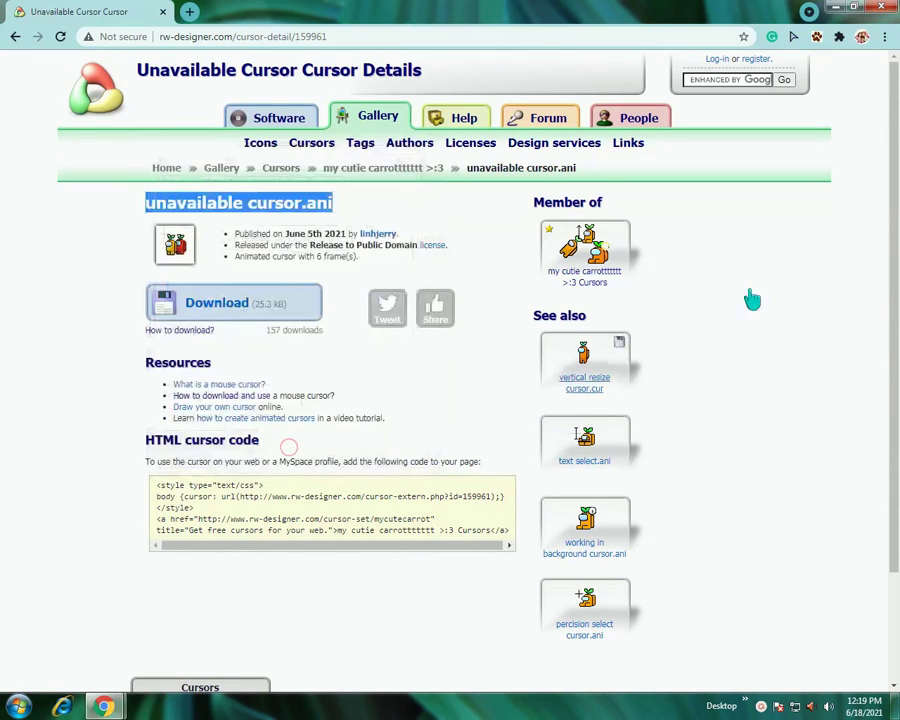
# - Minimize the browser and try out the standard arrow pointer by drawing selection rectangles on the empty desktop
pyautogui.click(836, 7)
pyautogui.moveTo(687, 122); pyautogui.dragTo(744, 266)
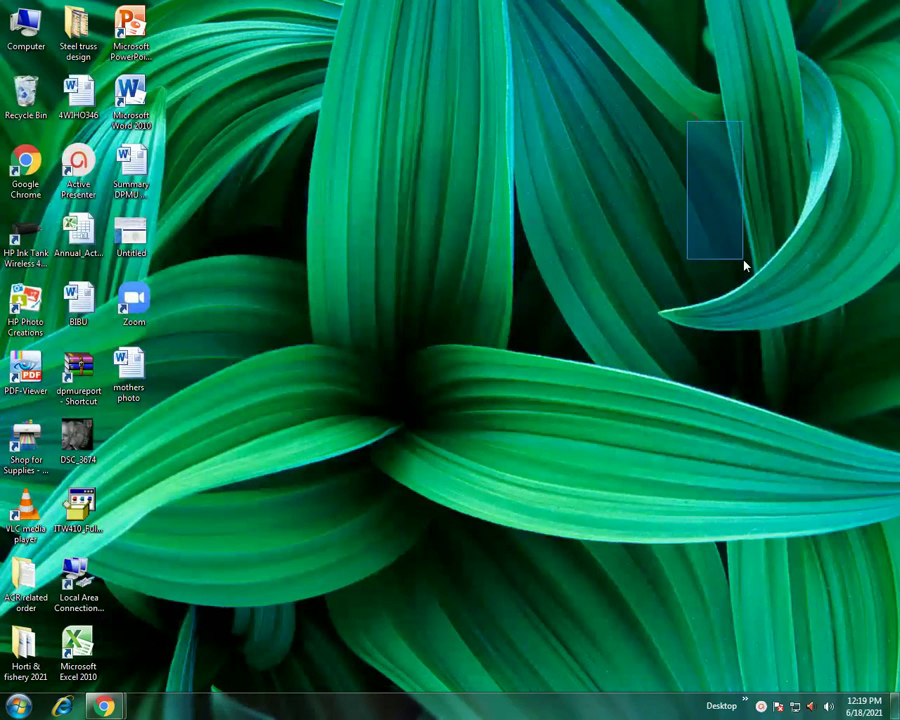
pyautogui.moveTo(424, 191); pyautogui.dragTo(531, 373)
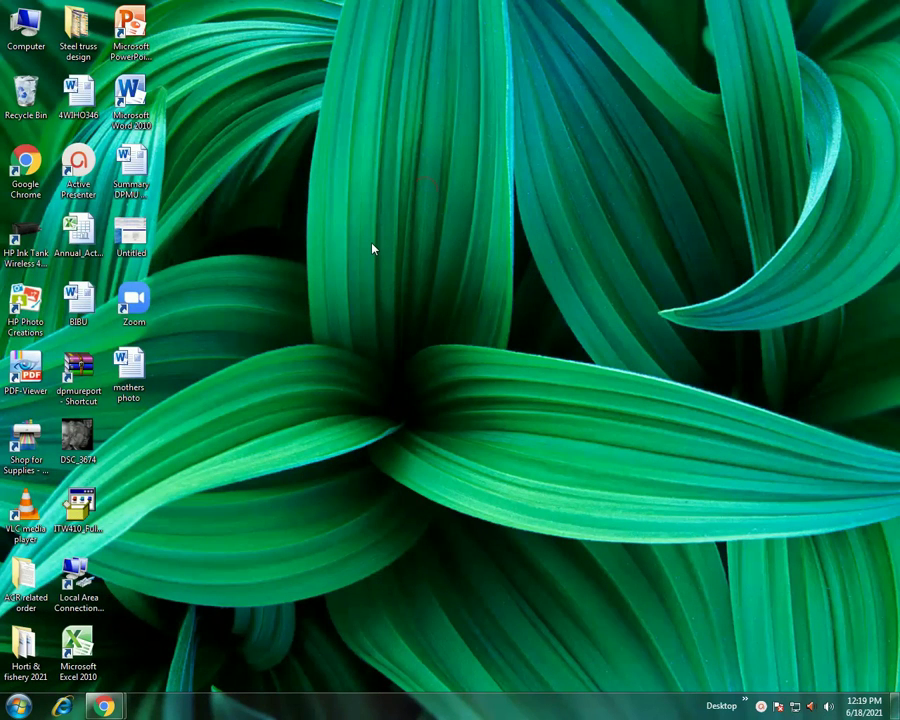